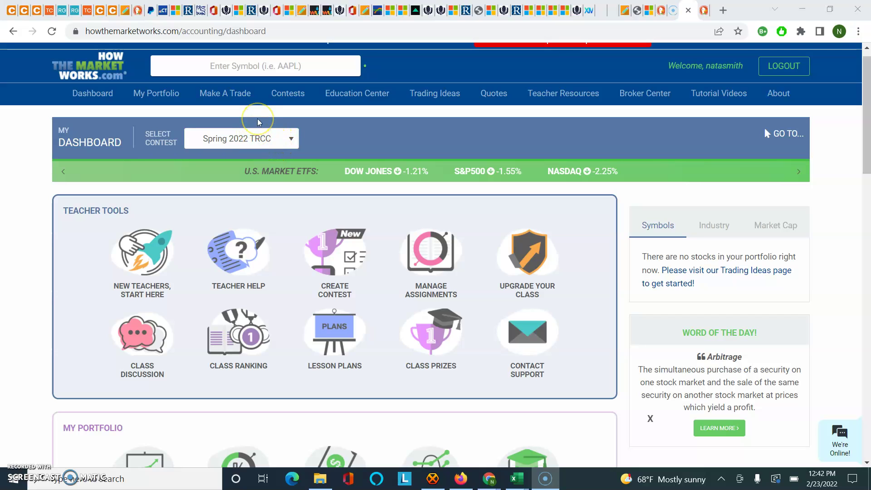
Step: Show the Make A Trade menu choices for trading stocks, ETFs and cryptos from the dashboard
mouse_move(230, 94)
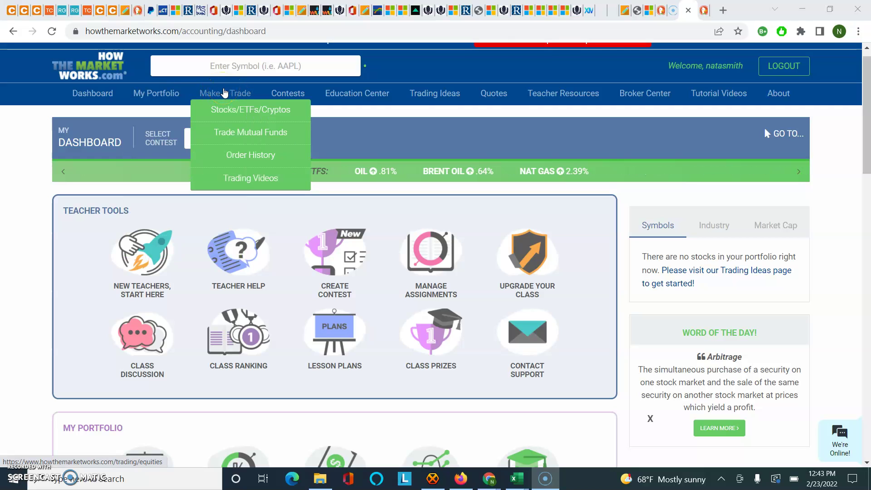
click(227, 109)
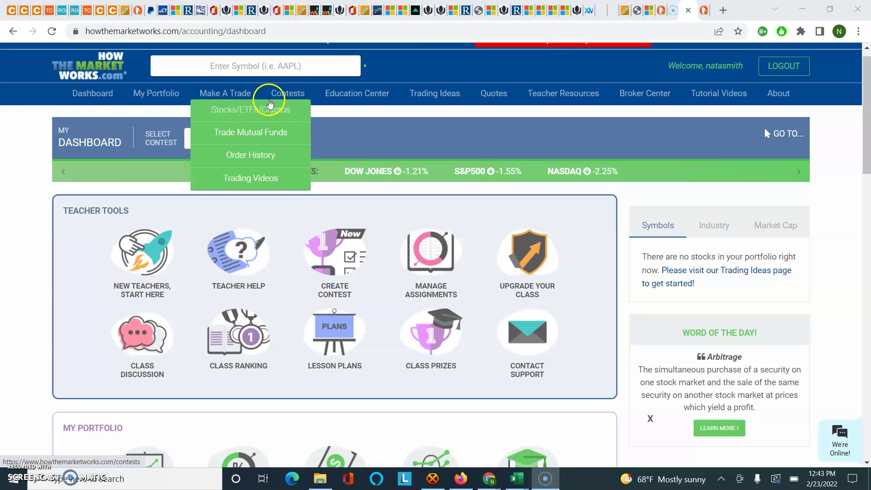
mouse_move(229, 111)
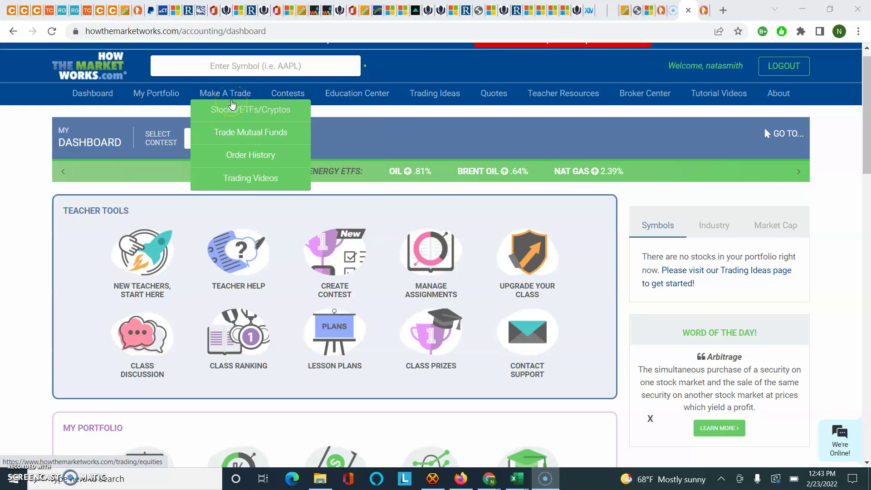
click(214, 110)
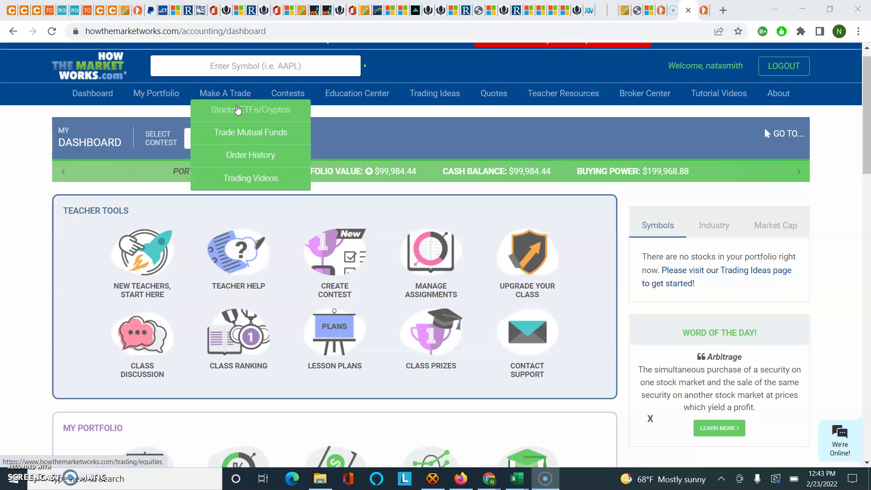
Step: Open the Stocks/ETFs/Cryptos trade form and keep Buy as the order action
click(236, 111)
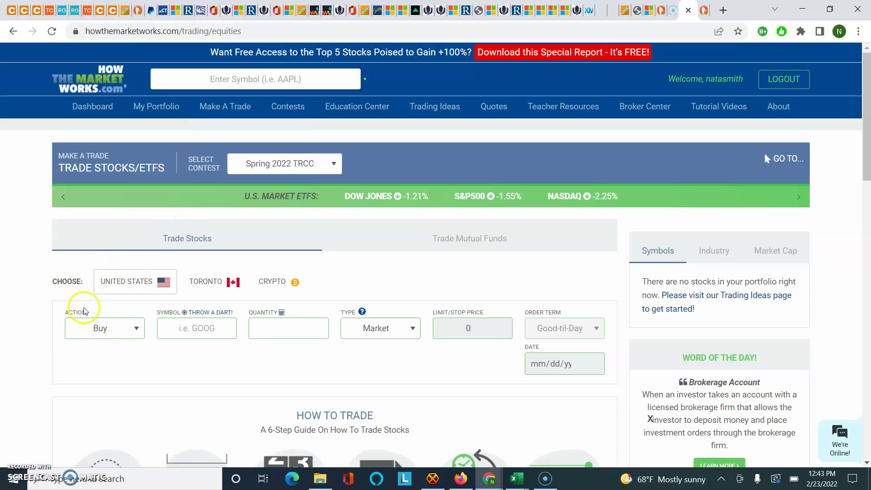
click(132, 328)
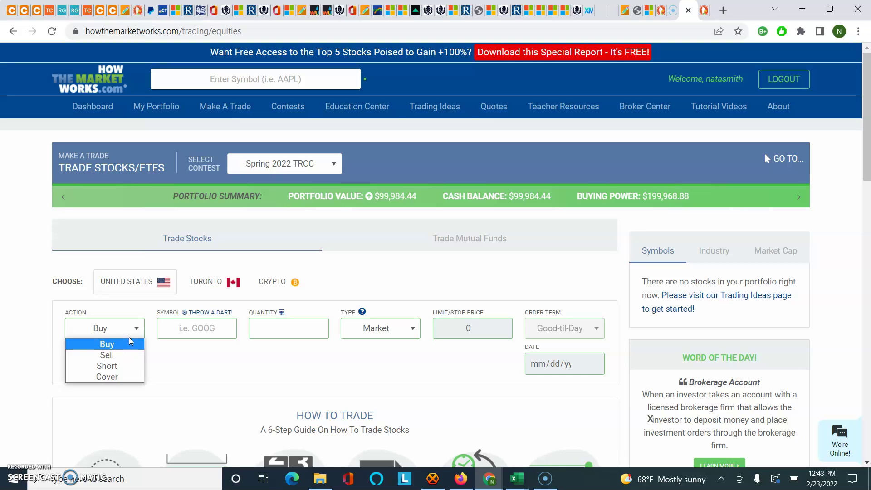
click(130, 342)
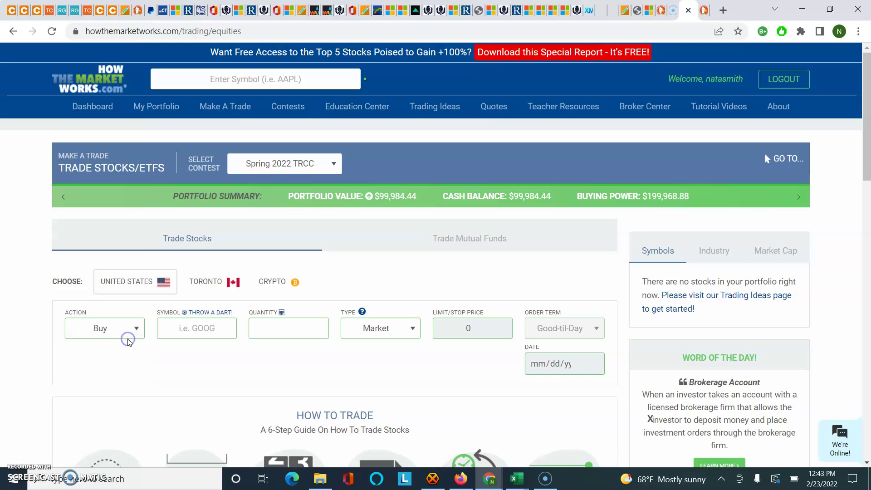
click(171, 324)
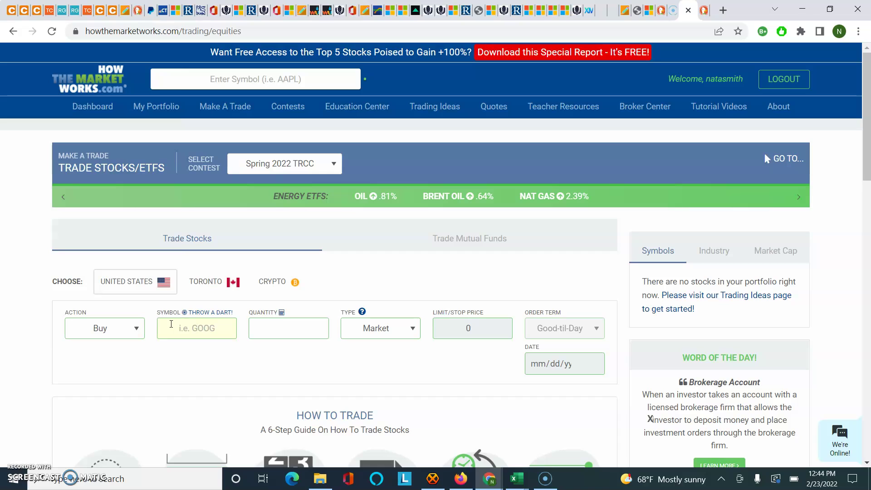
Step: Try GOOG and AAPL as symbols, then settle on XOM (Exxon Mobil Corporation)
text(GOOG)
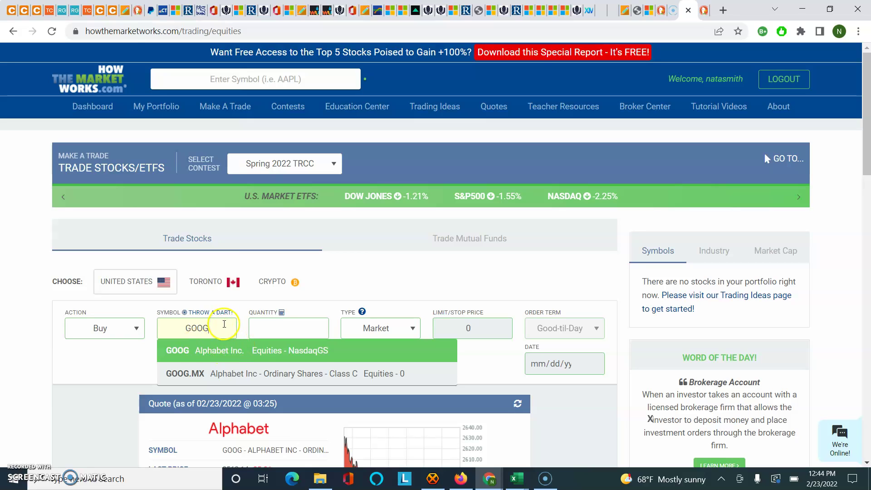
key(BackSpace)
key(BackSpace)
key(BackSpace)
key(BackSpace)
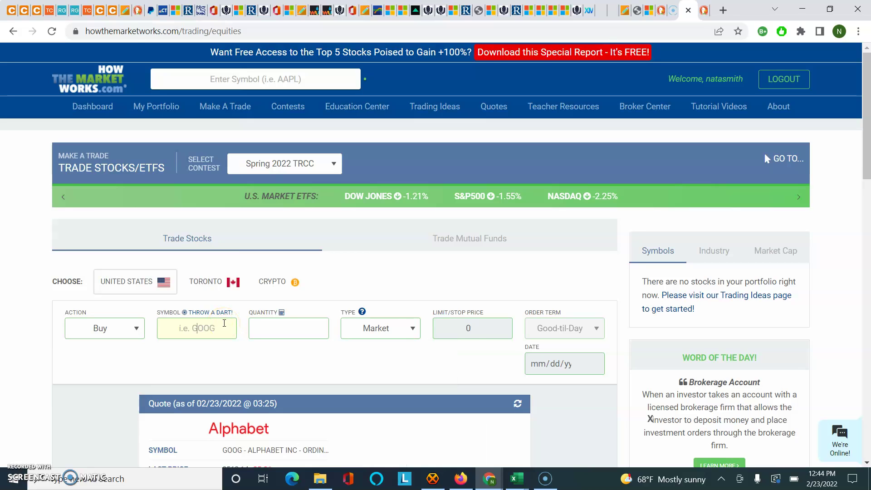
text(AAPL)
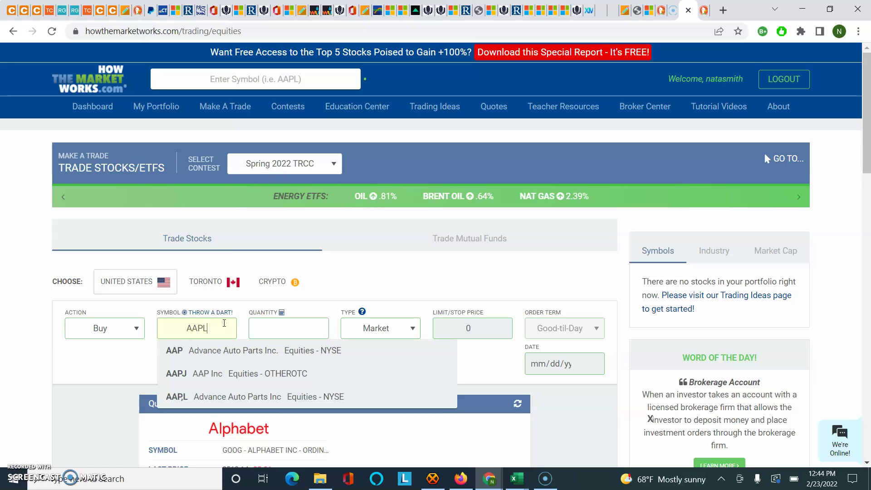
click(224, 328)
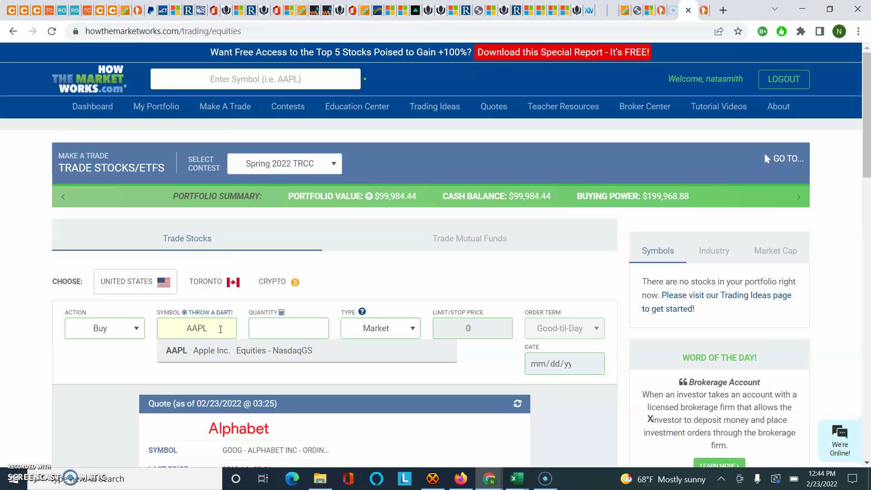
key(BackSpace)
key(BackSpace)
key(BackSpace)
key(BackSpace)
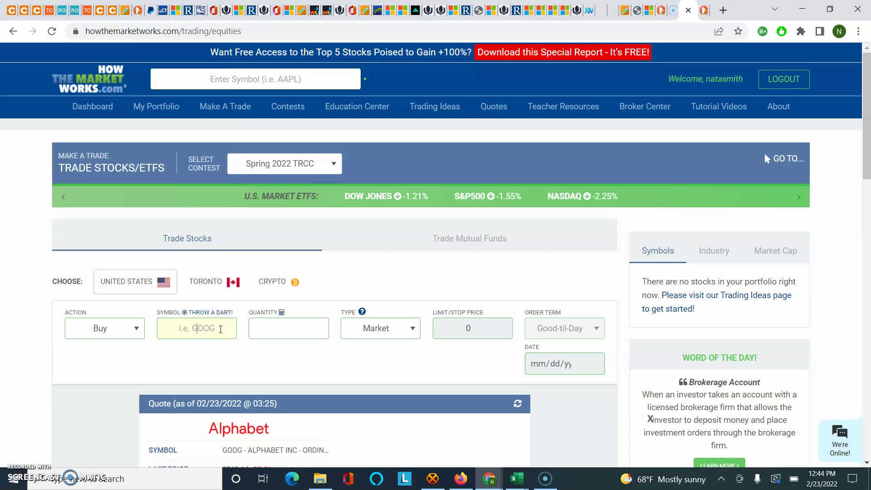
text(XOM)
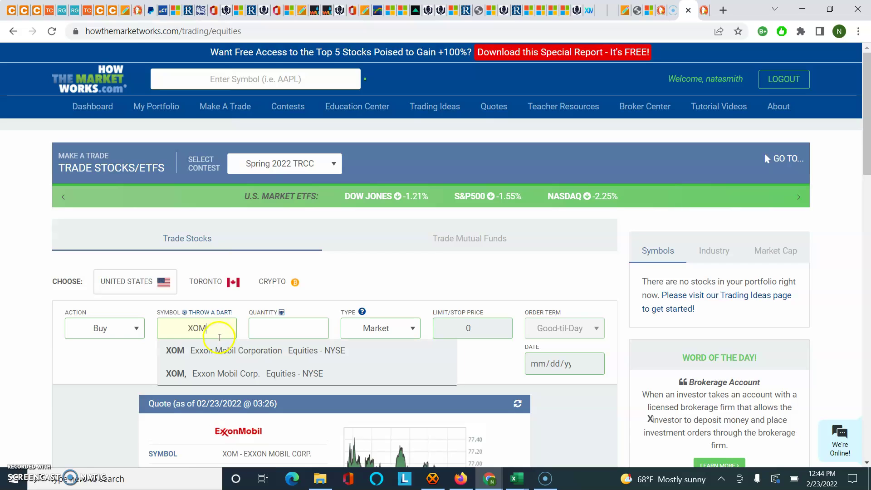
click(219, 351)
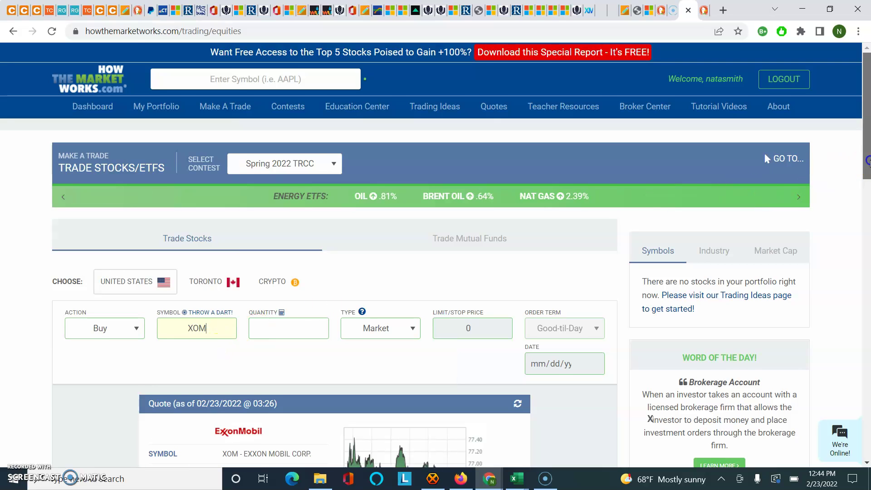
Step: Scroll to ExxonMobil's quote and highlight its 76.79 last price
drag(869, 161, 868, 213)
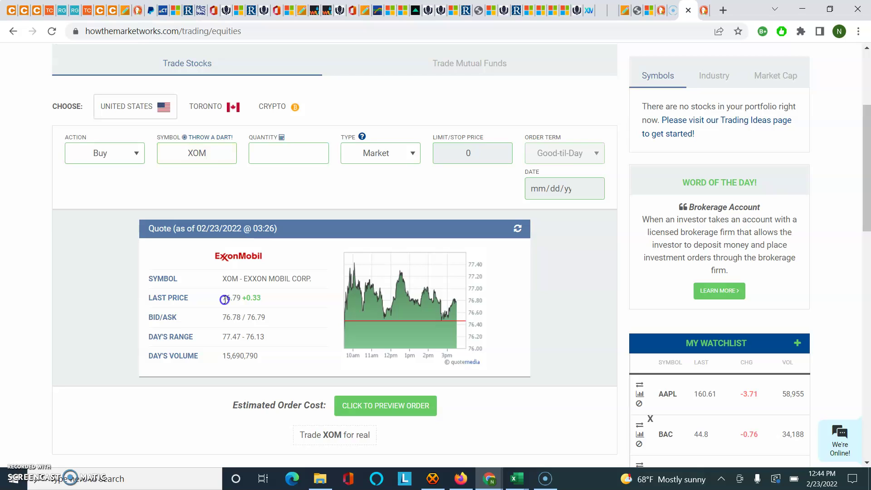
drag(230, 299, 237, 299)
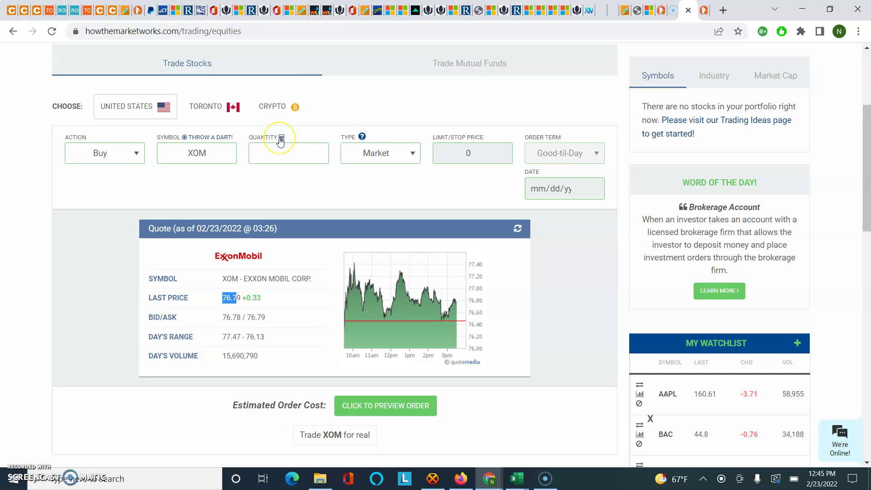
Step: Divide the $8,000 budget by the $76 XOM price in the calculator, giving about 105.26 shares
click(282, 141)
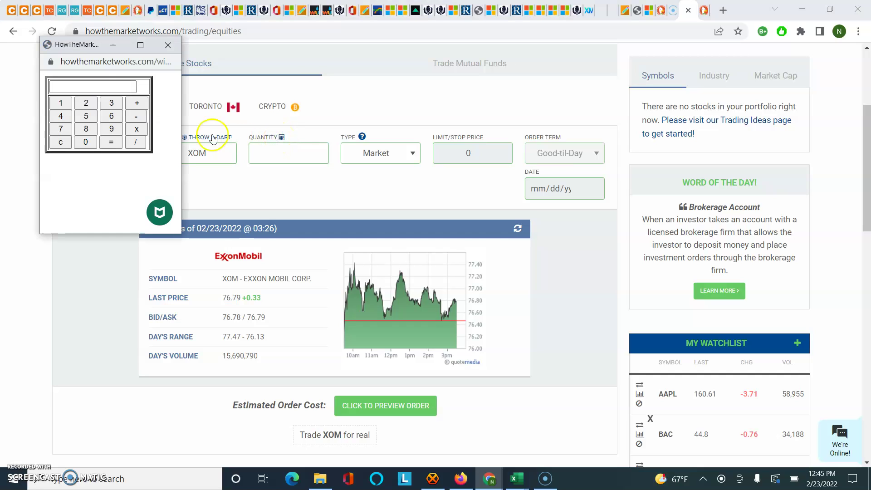
click(94, 87)
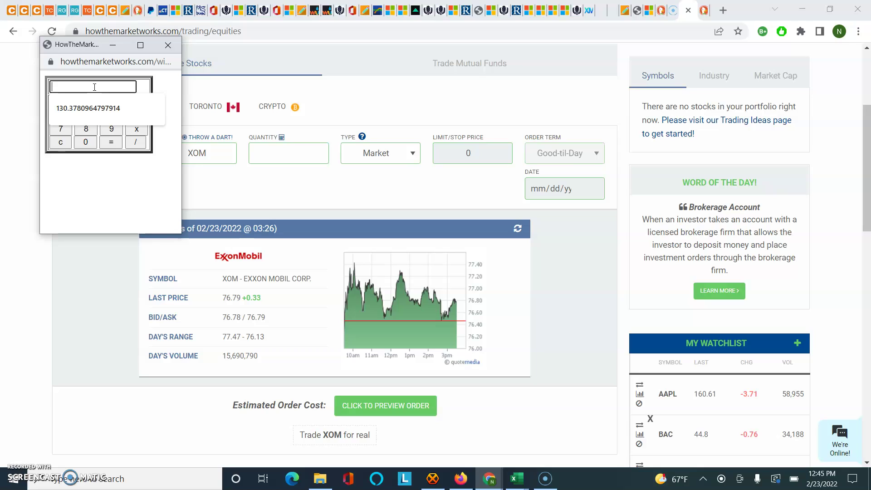
text(8000)
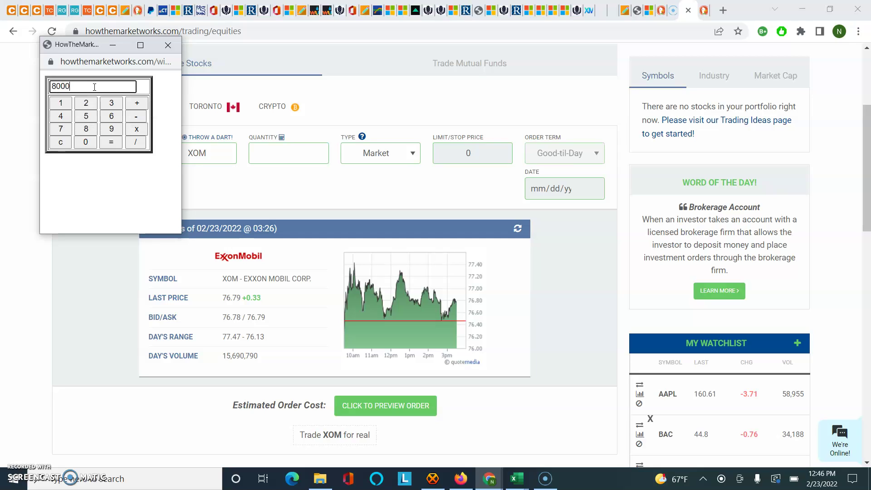
click(135, 143)
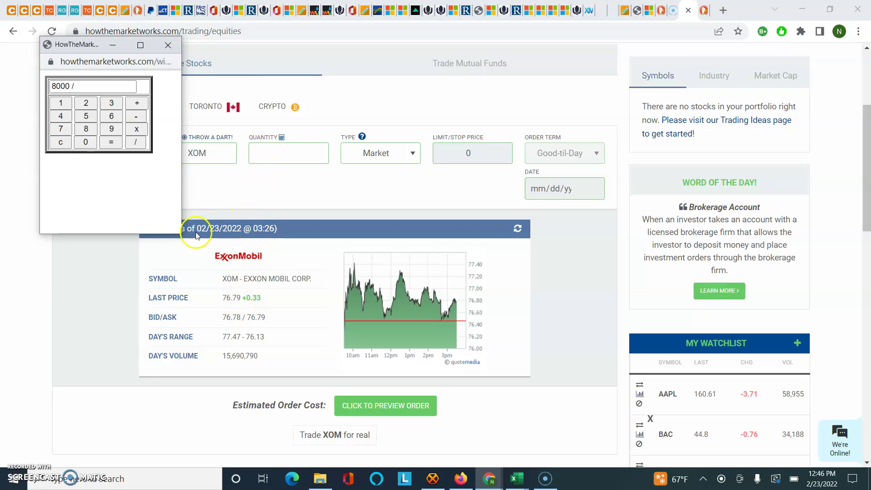
click(61, 129)
click(111, 116)
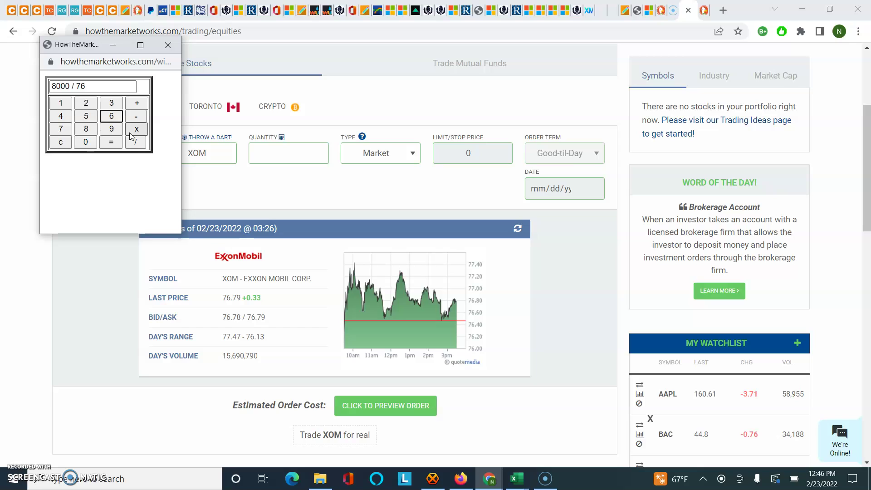
click(91, 85)
click(122, 137)
click(113, 144)
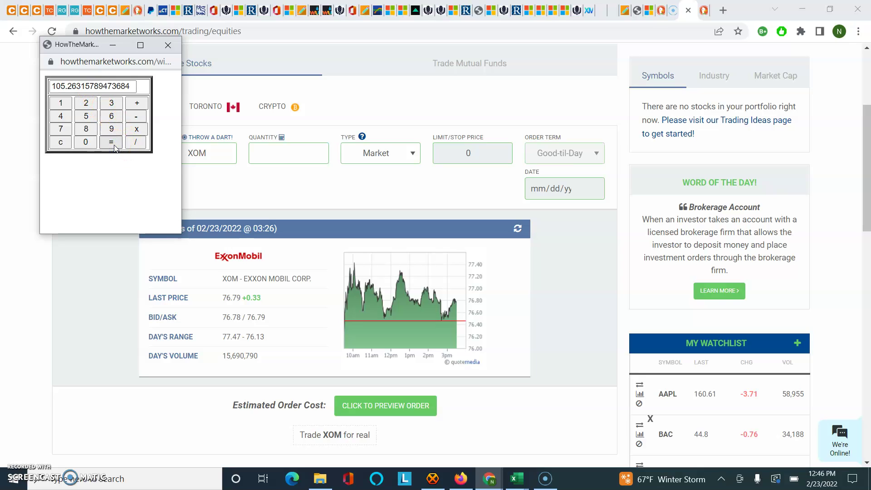
click(51, 92)
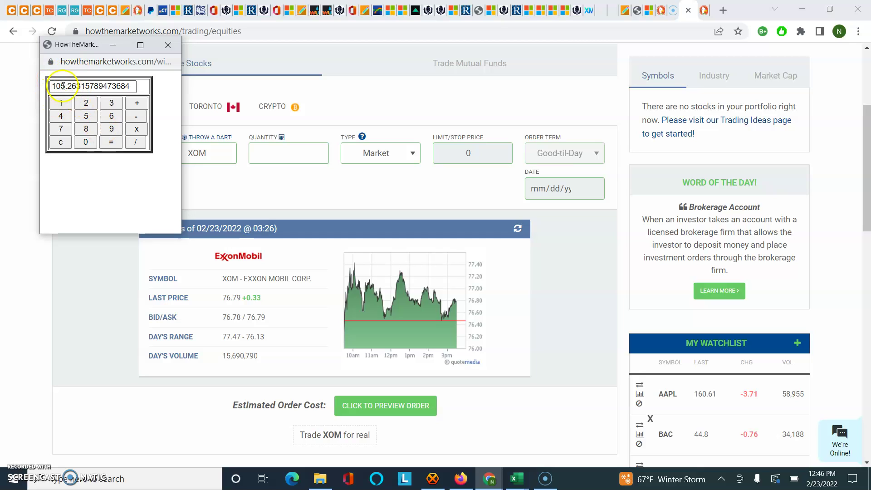
Step: Enter 105 as the XOM share quantity, for an estimated cost of $8,062.43
click(270, 152)
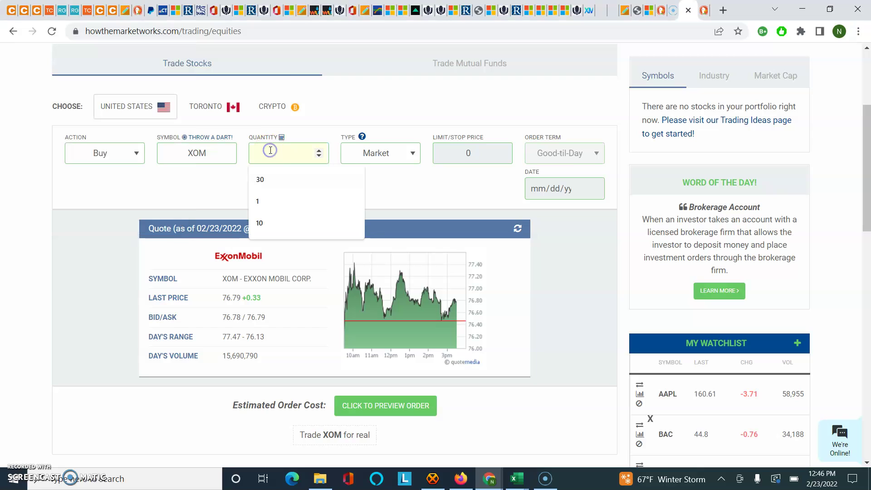
text(105)
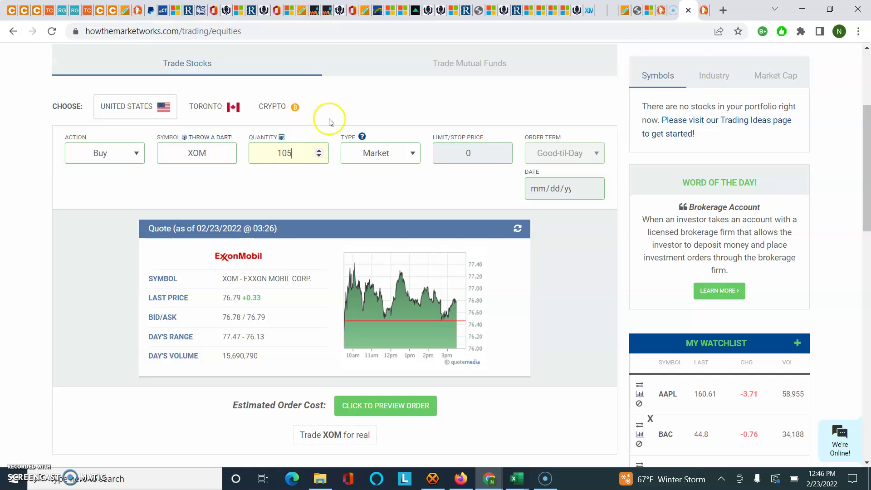
click(402, 157)
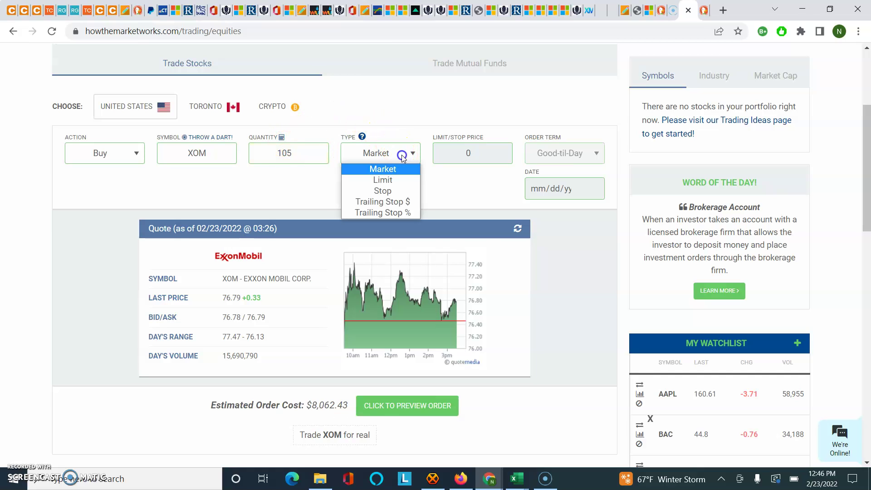
Step: Leave Market as the order type for the 105-share XOM buy
click(389, 175)
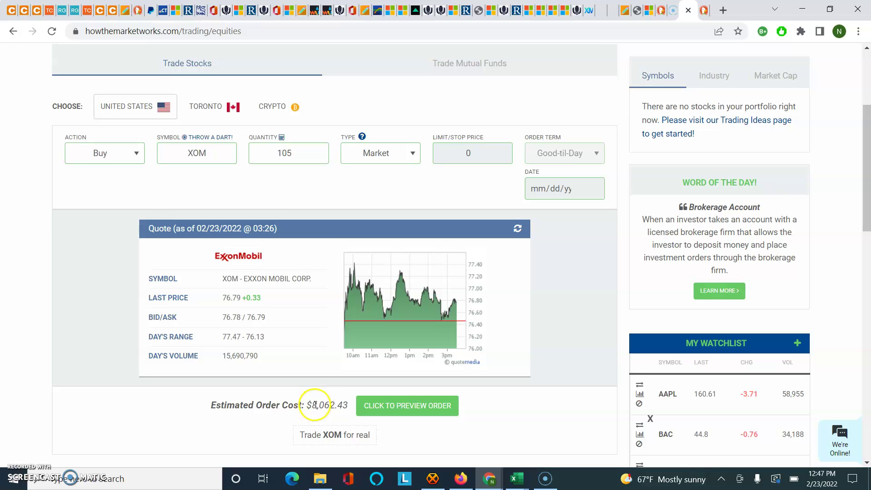
Step: Change the quantity to 100 shares and preview the order, estimated at $-7,676.00
click(296, 154)
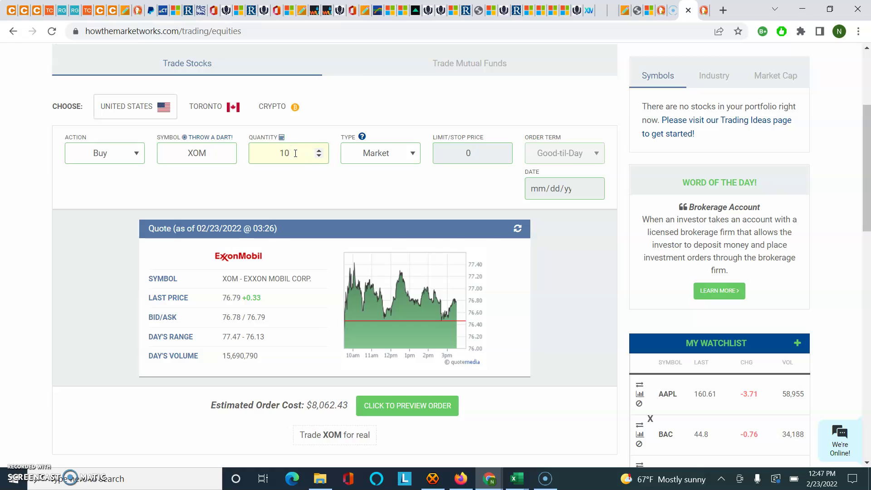
click(409, 406)
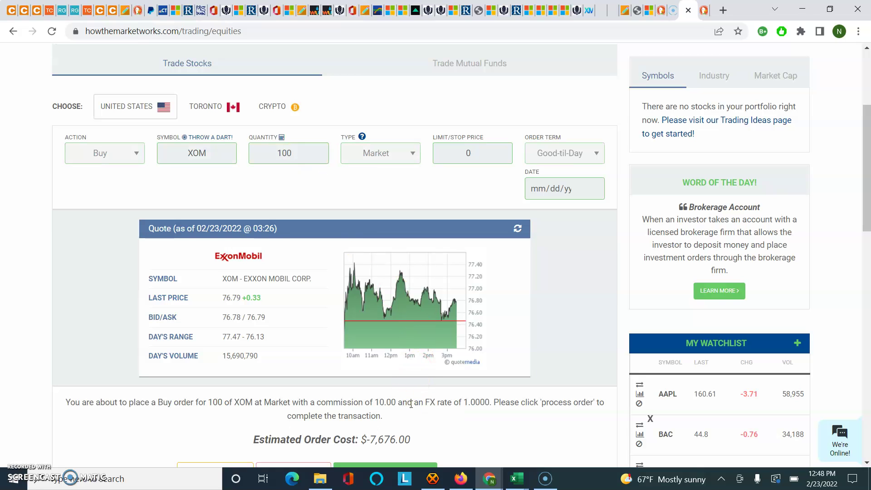
drag(866, 215, 867, 241)
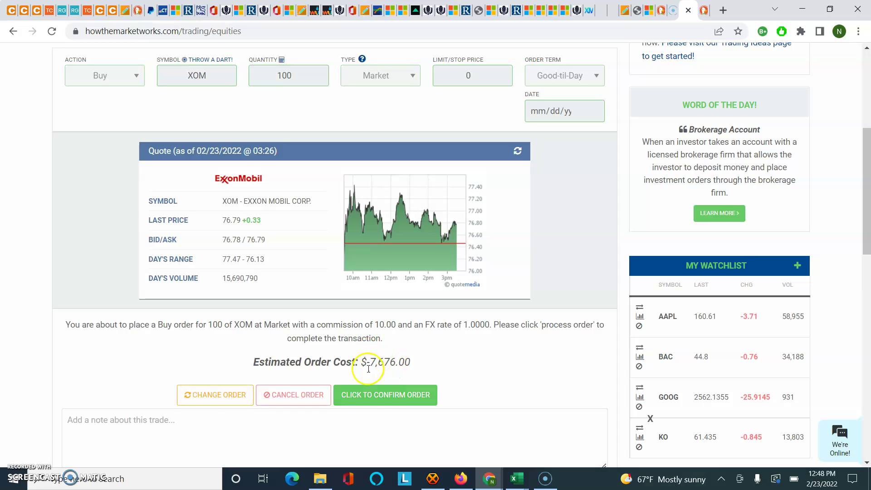
Step: Confirm the 100-share XOM market buy order
click(366, 395)
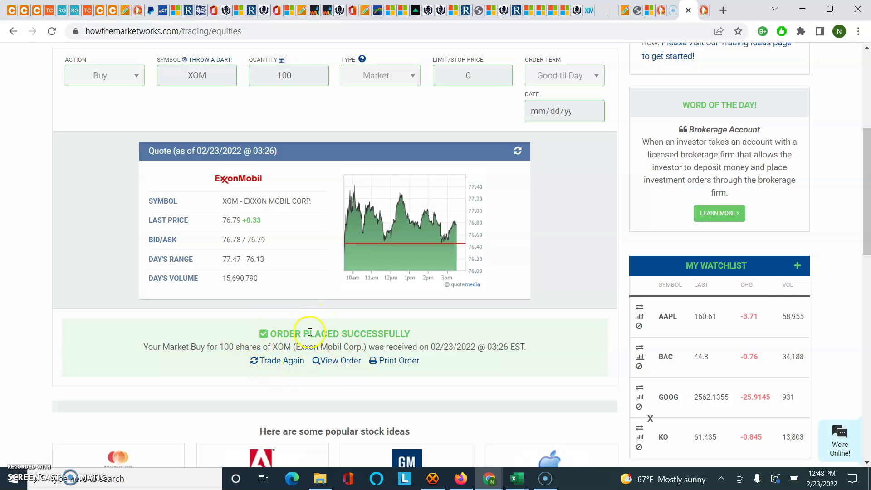
drag(867, 251, 861, 145)
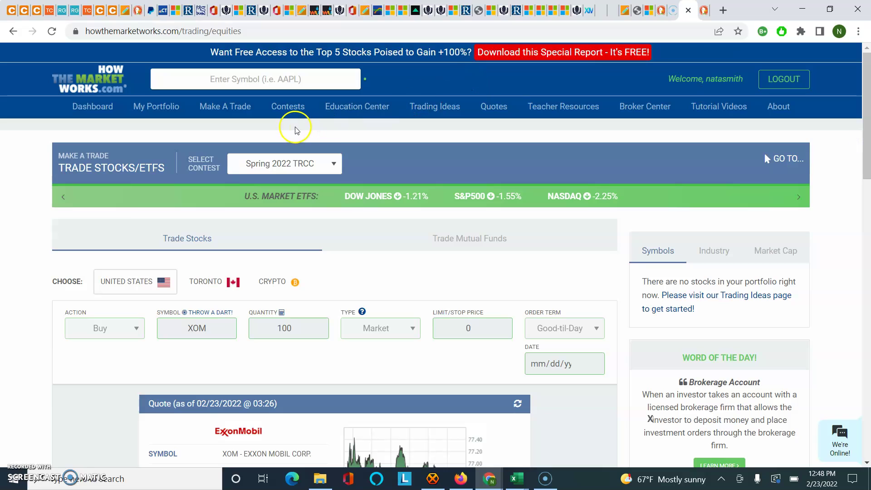
Step: View Open Positions showing 100 XOM shares at 76.79, worth $7,678.50
mouse_move(156, 109)
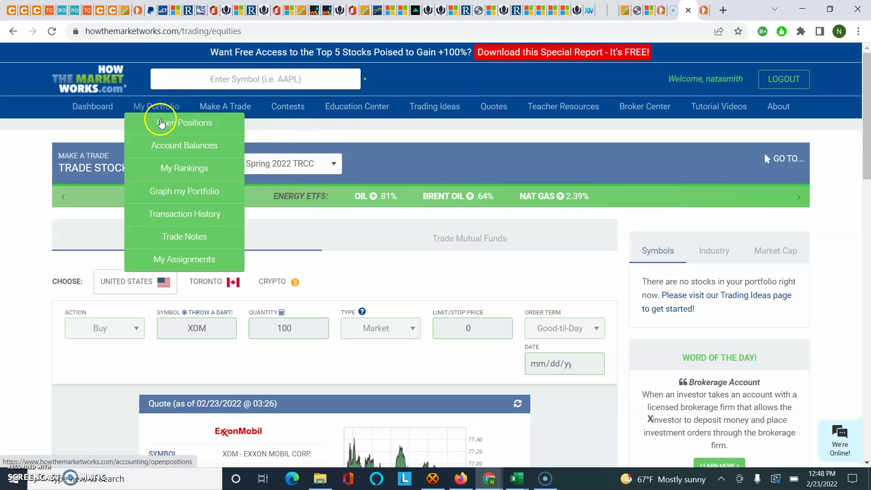
click(181, 127)
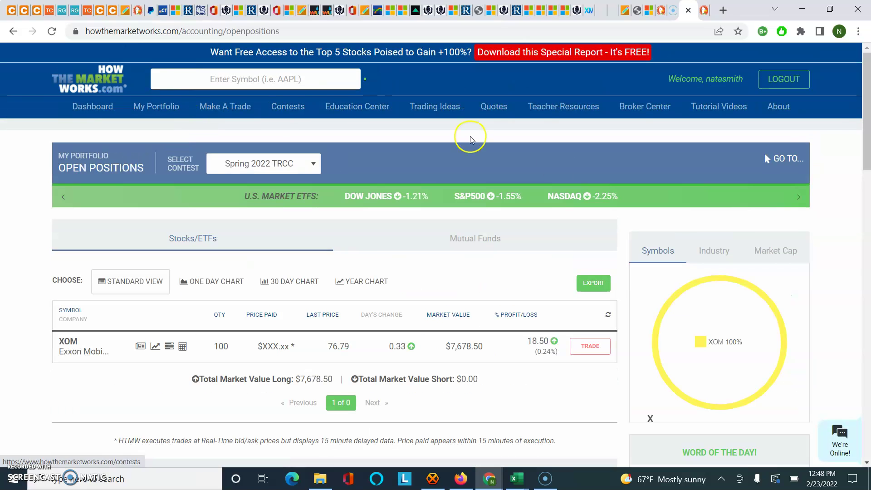
drag(865, 134, 866, 155)
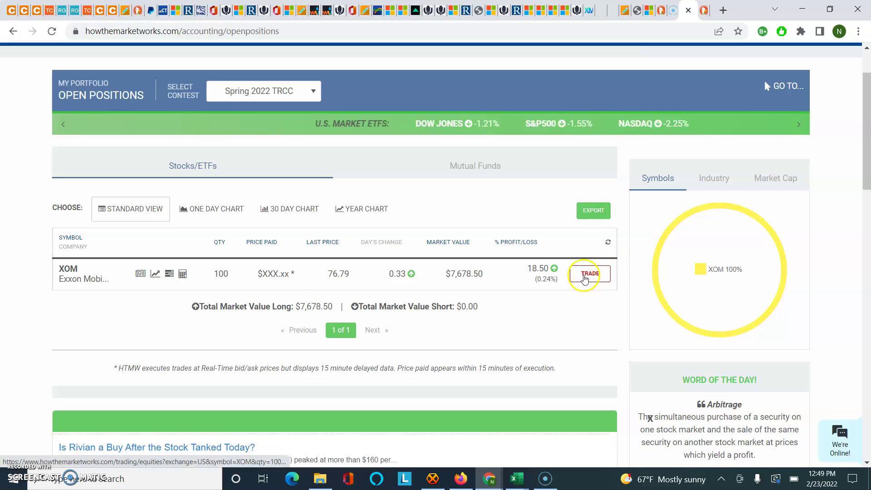
Step: Start a market sell of XOM from its position row with a quantity of 50 shares
click(585, 275)
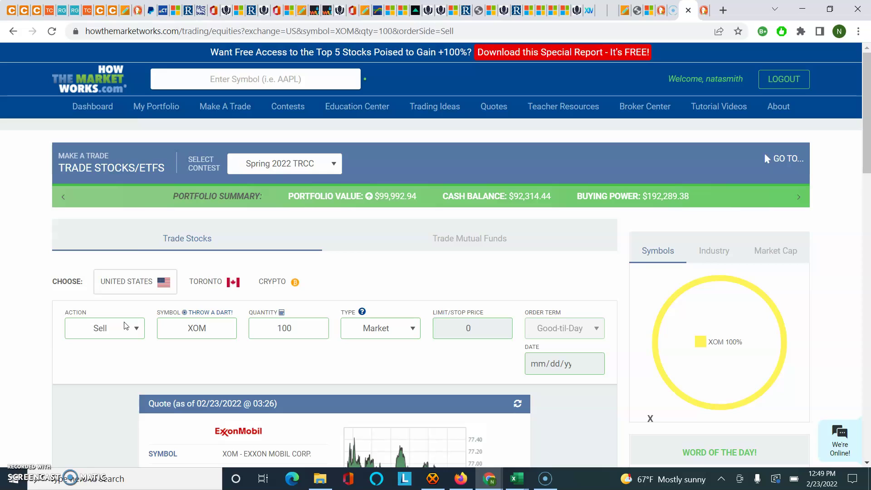
click(306, 329)
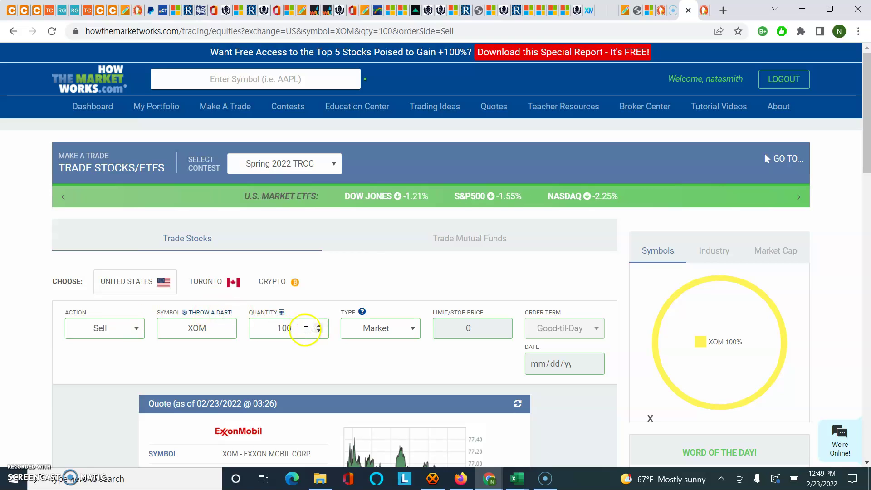
key(BackSpace)
key(BackSpace)
click(313, 298)
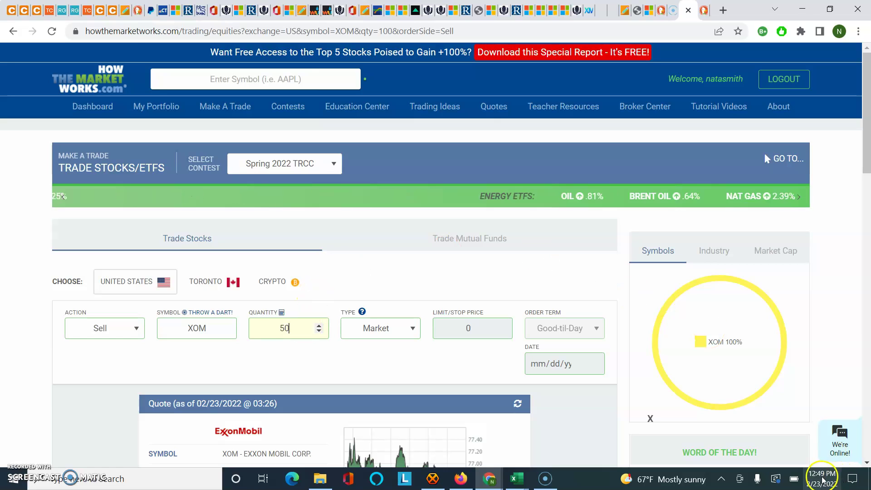
scroll(867, 465, down, 4)
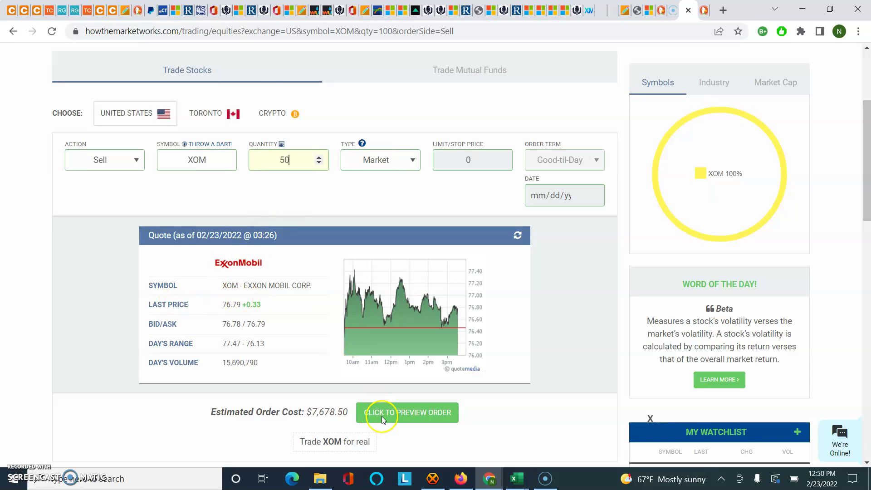
Step: Preview and confirm the 50-share XOM market sell order
click(425, 413)
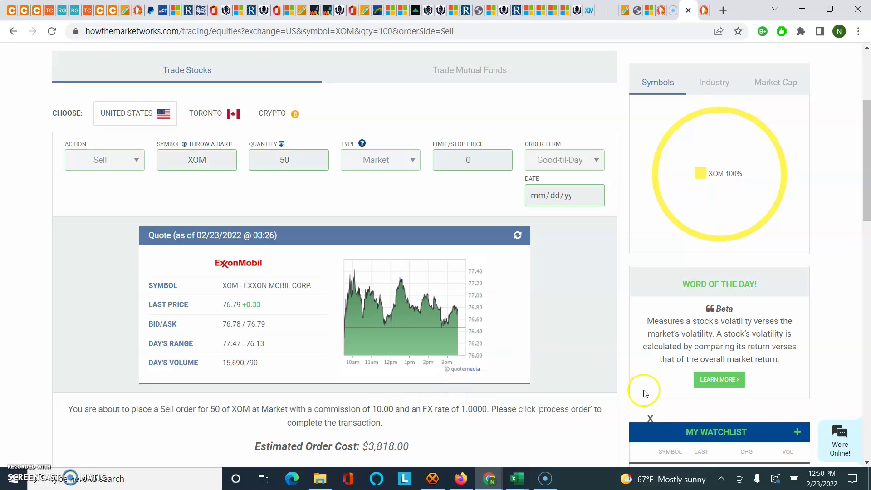
scroll(867, 463, down, 3)
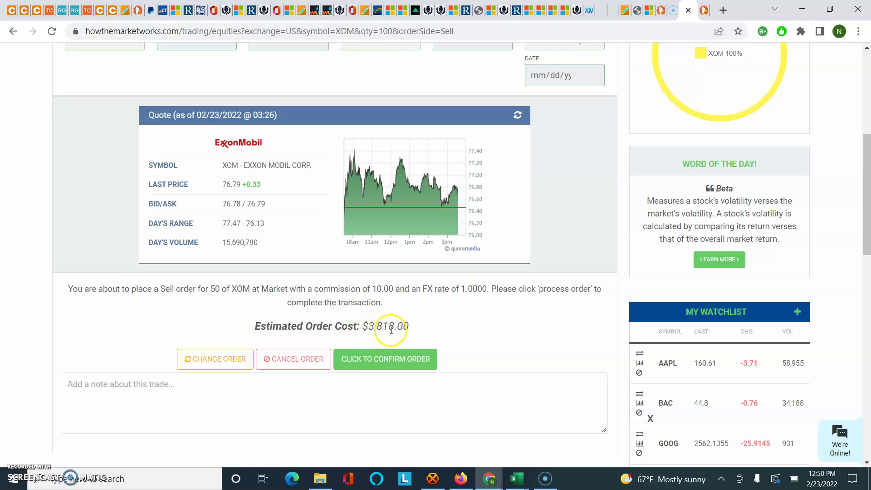
click(389, 358)
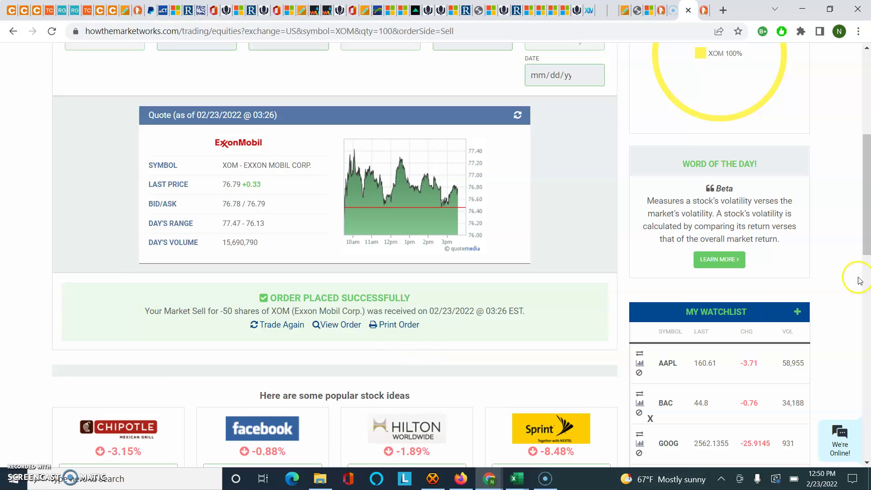
click(867, 255)
drag(867, 255, 867, 137)
mouse_move(159, 109)
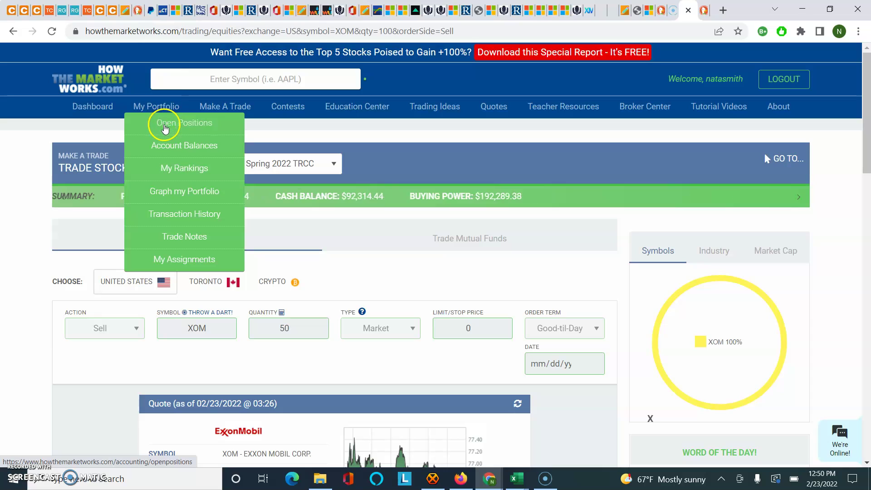
Step: View Open Positions showing 50 XOM shares worth $3,839.25 and $96,135.44 cash
click(165, 127)
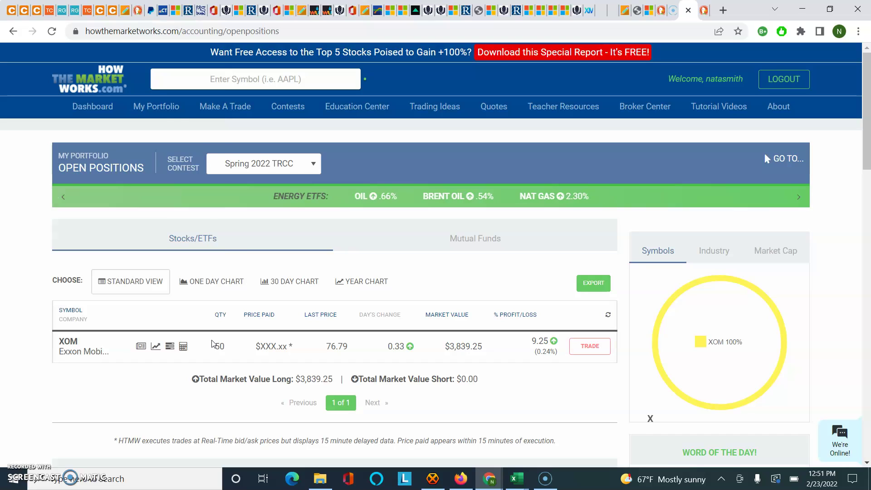
mouse_move(179, 108)
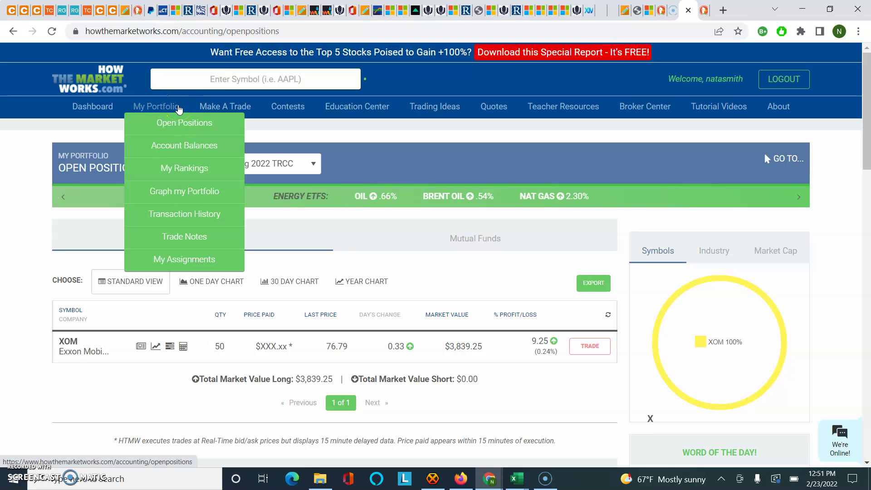
click(177, 125)
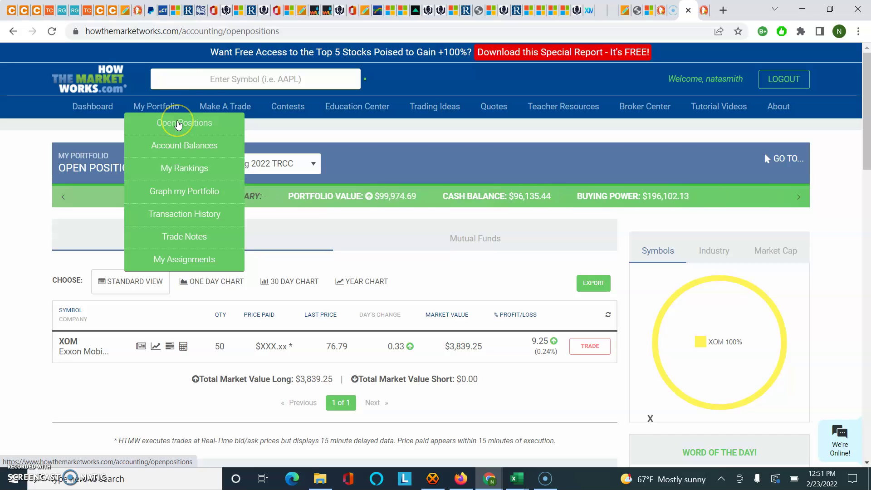
Step: Open the Stocks/ETFs/Cryptos trade form with action Buy and symbol AGG (iShares aggregate bond)
click(209, 106)
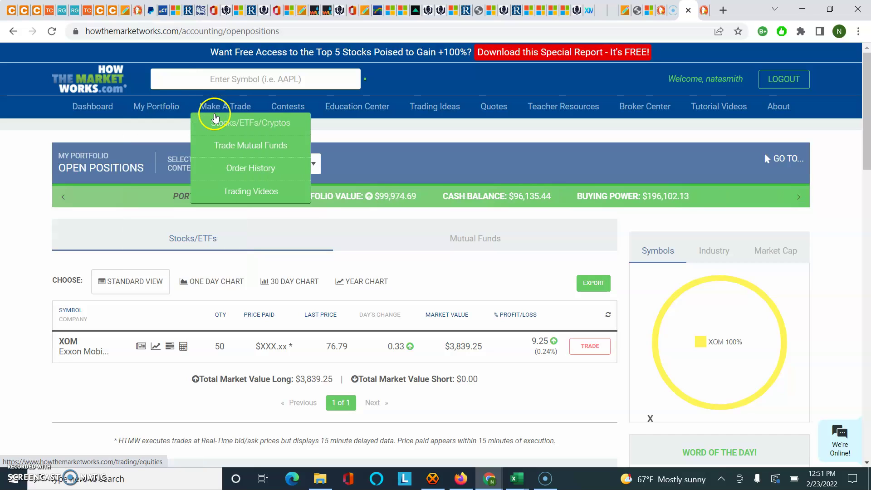
click(216, 120)
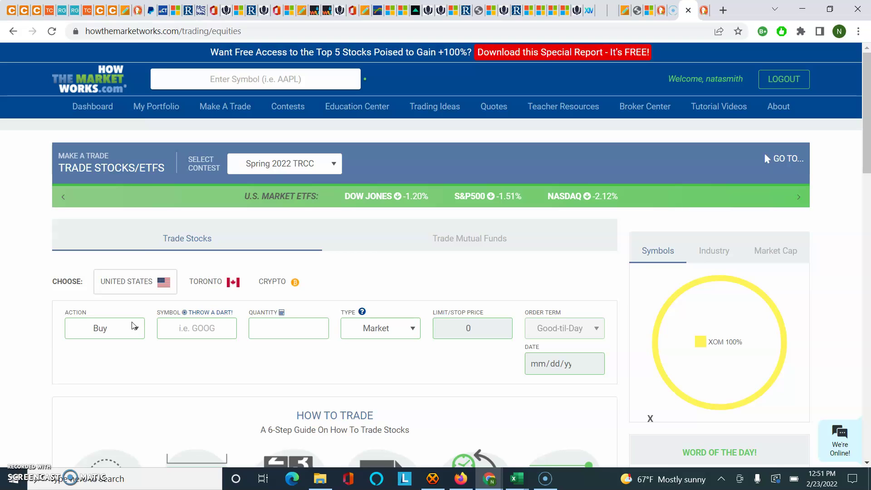
click(141, 329)
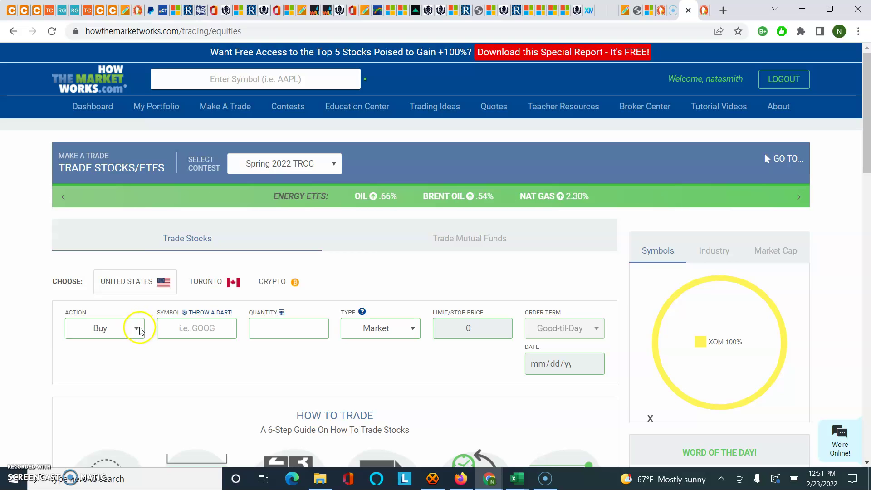
click(177, 330)
text(AGG)
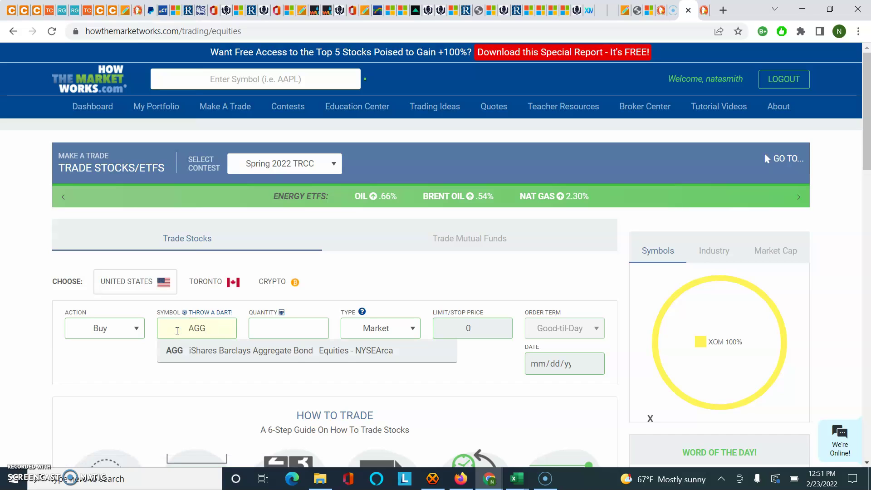
click(194, 347)
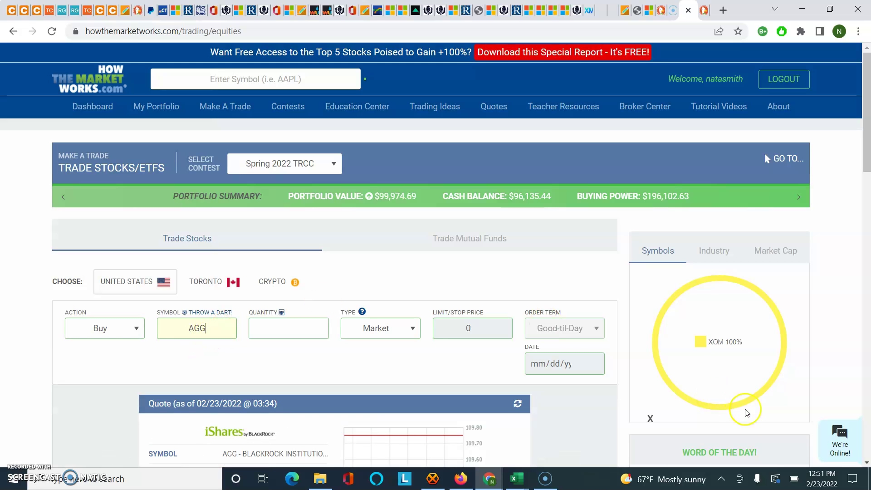
Step: Enter a quantity of 10 shares, leaving the order type as Market
scroll(867, 465, down, 4)
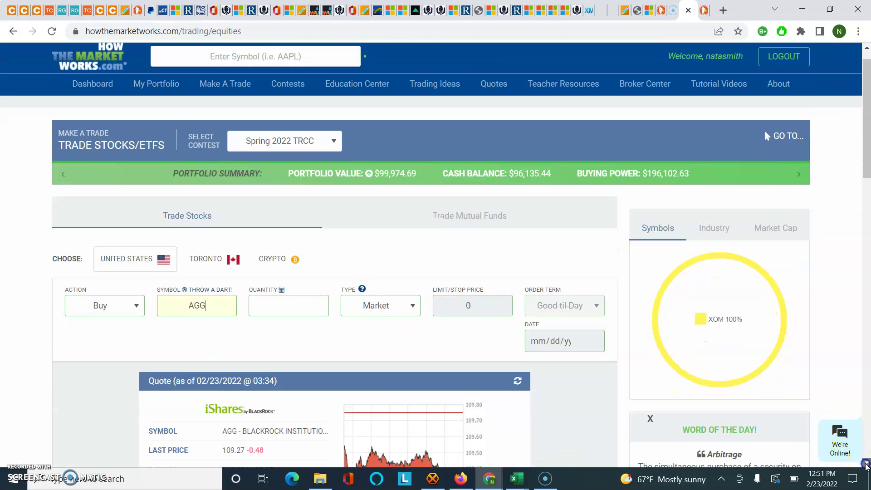
scroll(866, 465, down, 1)
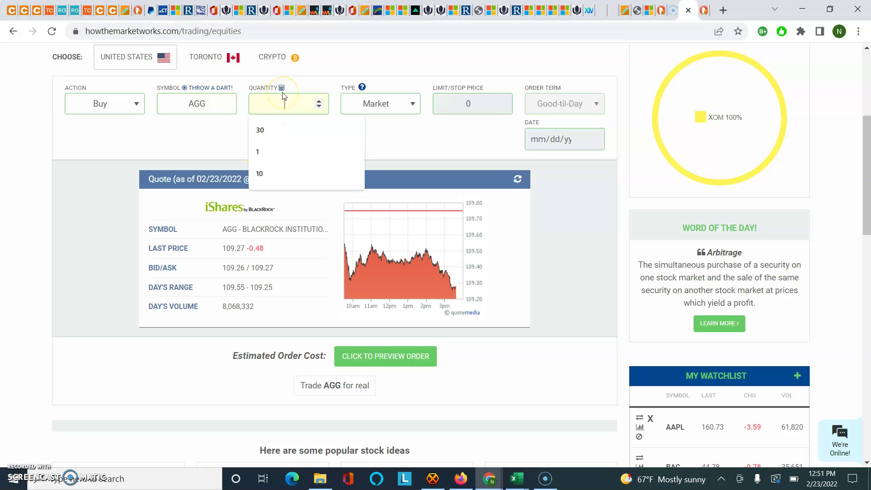
text(10)
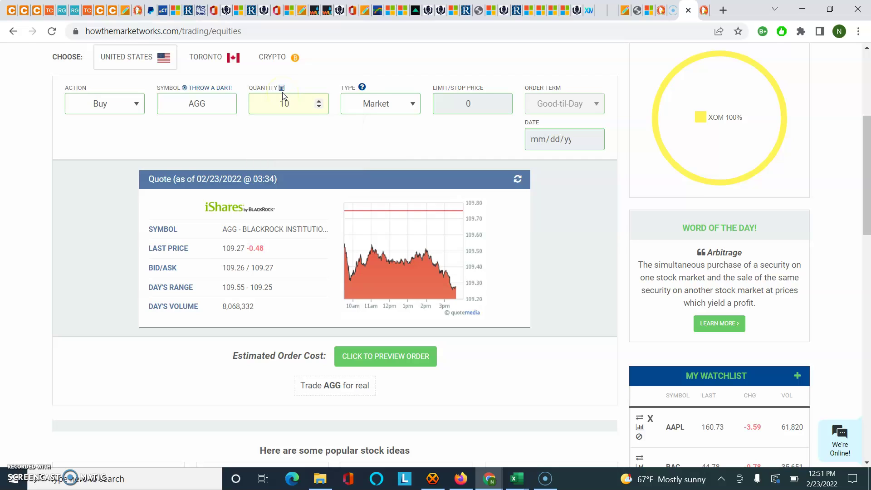
click(361, 100)
Step: Preview and confirm the 10-share AGG market buy order
click(397, 362)
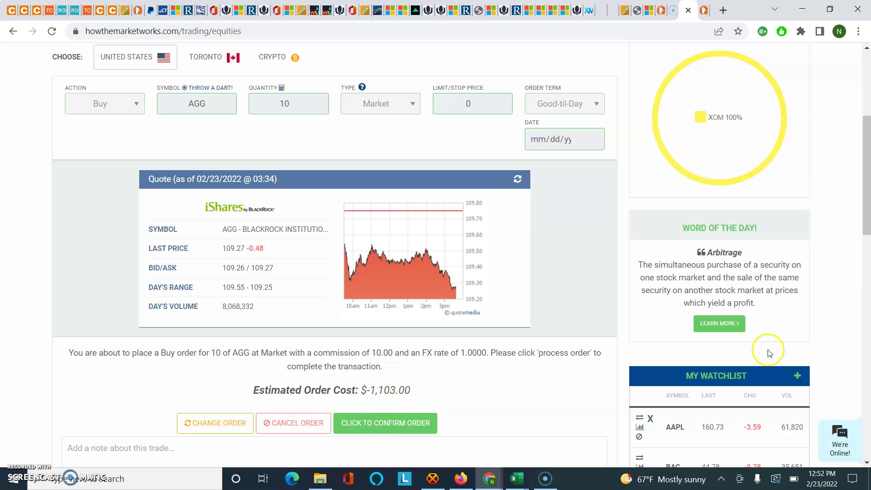
drag(867, 207, 867, 235)
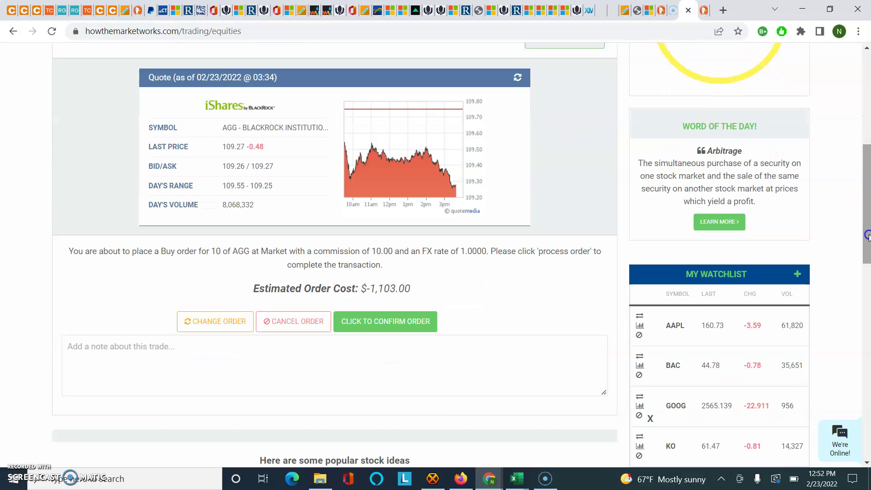
click(350, 323)
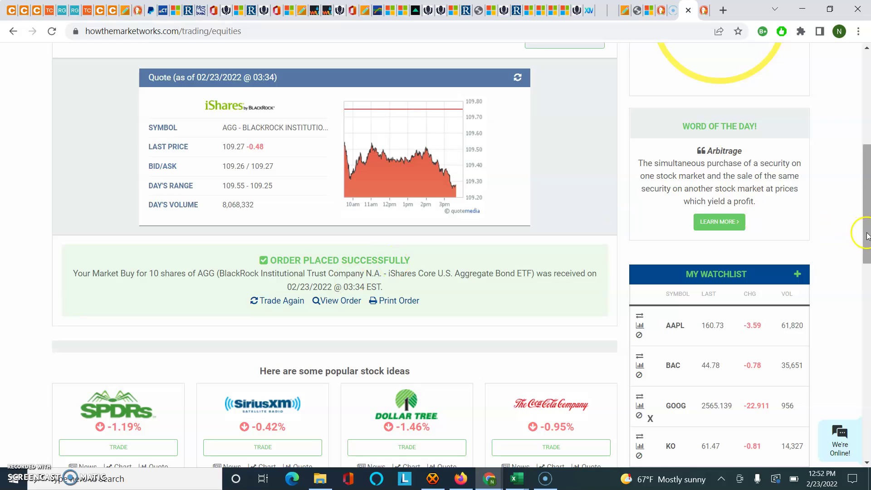
drag(865, 230, 865, 144)
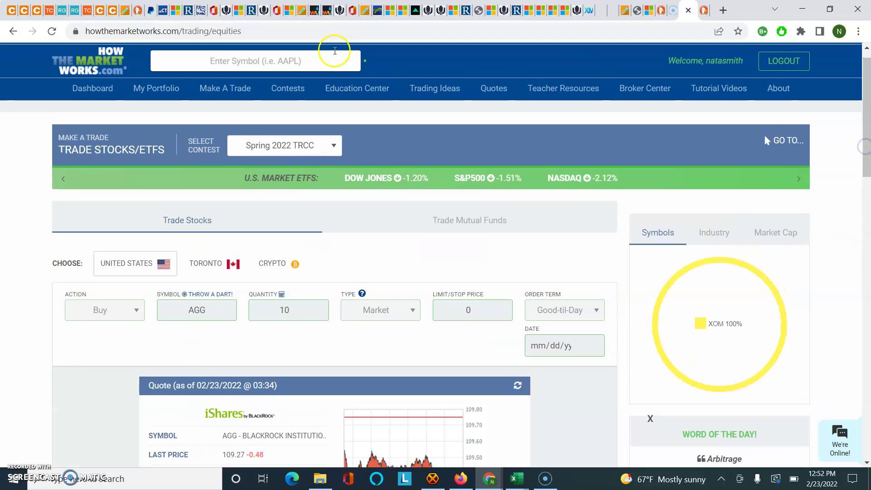
Step: View Open Positions listing 10 AGG shares worth $1,092.70 alongside 50 XOM
mouse_move(210, 88)
mouse_move(175, 88)
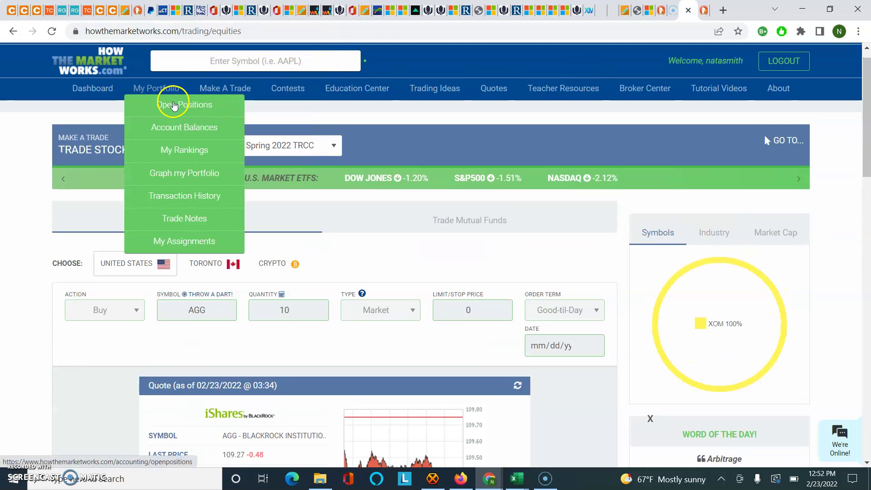
click(171, 105)
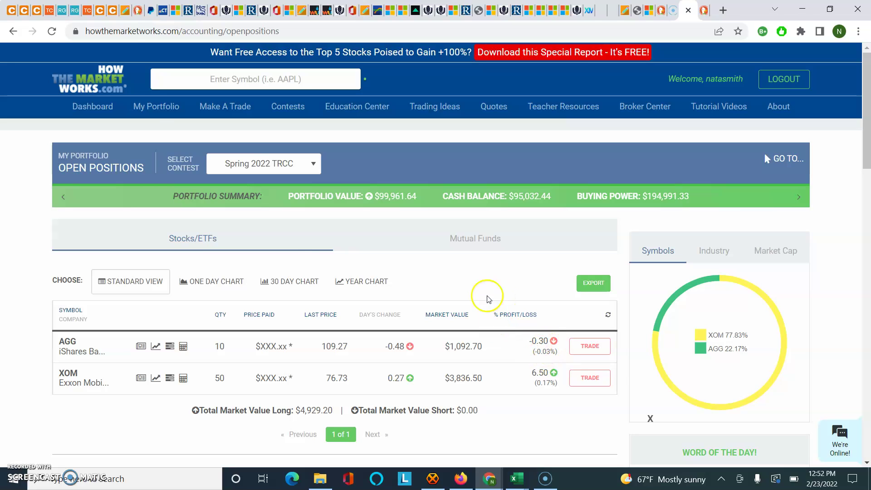
mouse_move(152, 122)
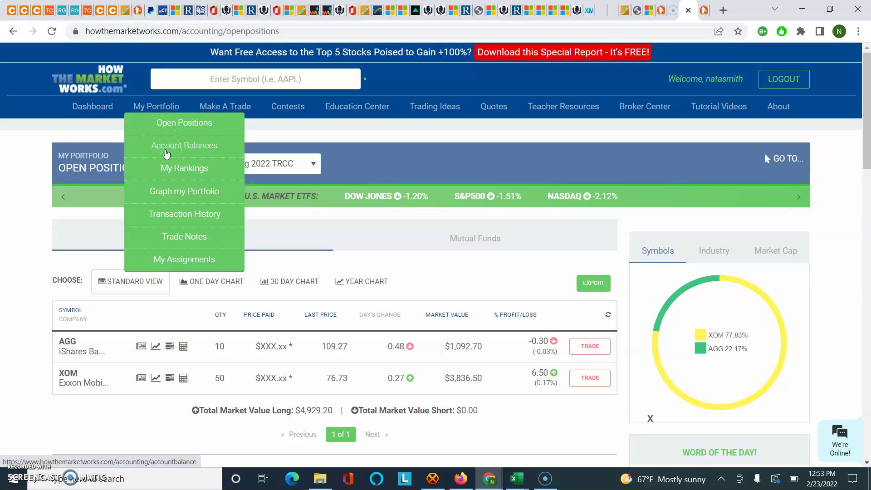
Step: Review Account Balances: $99,961.64 portfolio value, -0.04% return and $95,032.44 cash
click(166, 147)
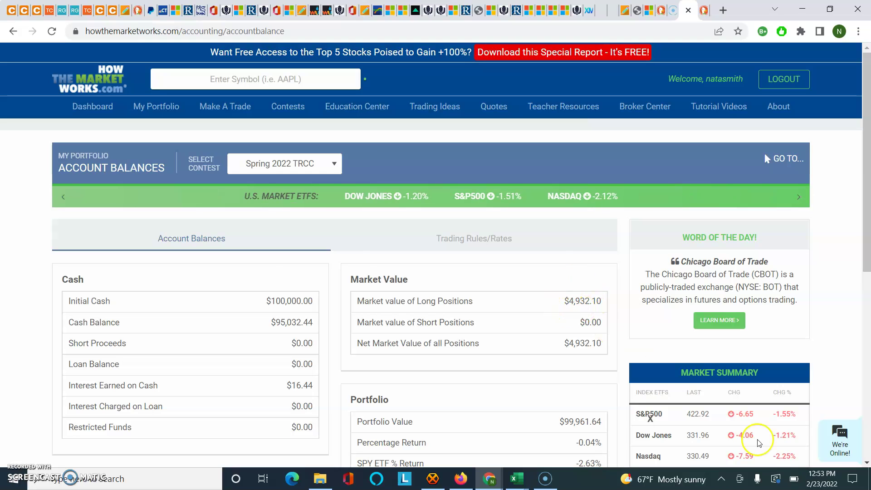
click(866, 464)
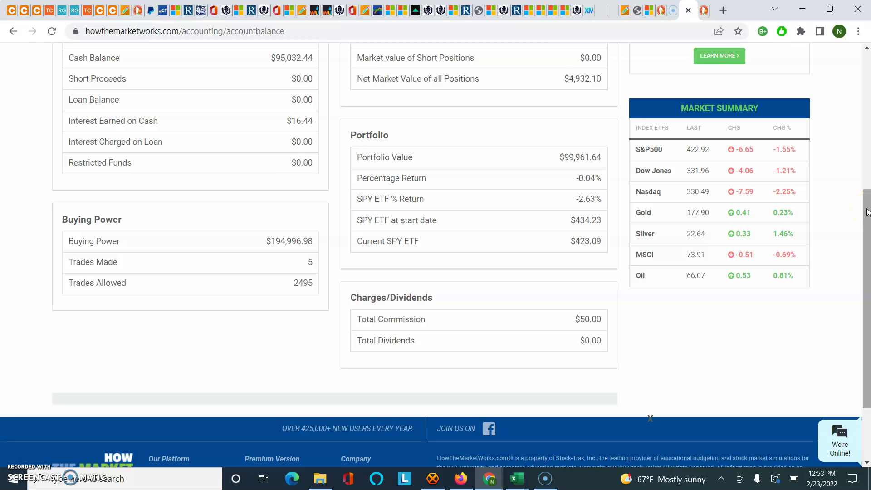
drag(868, 212, 868, 156)
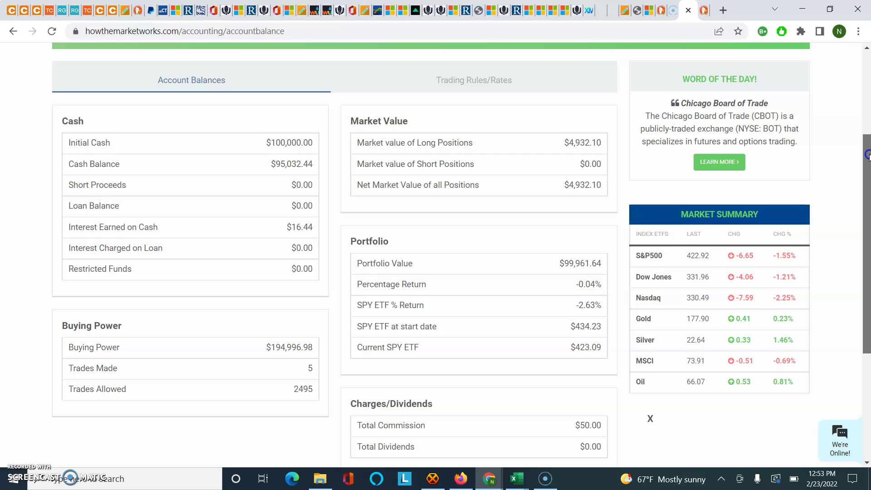
drag(868, 154, 868, 153)
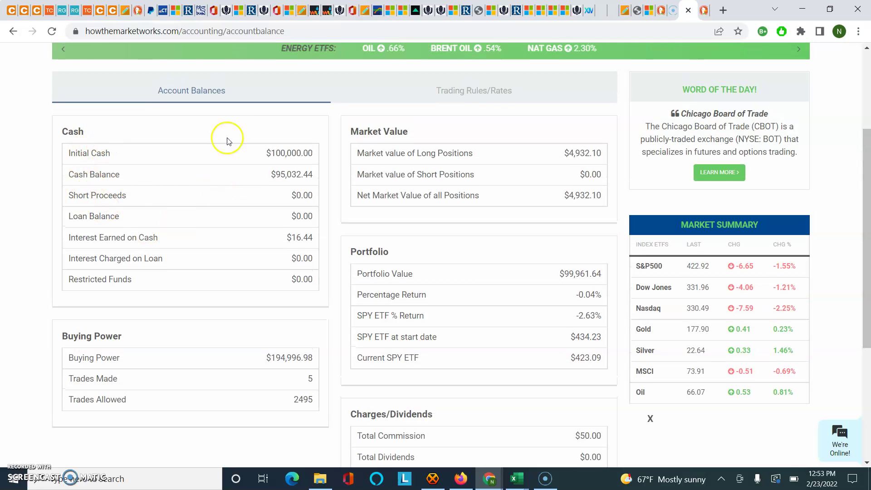